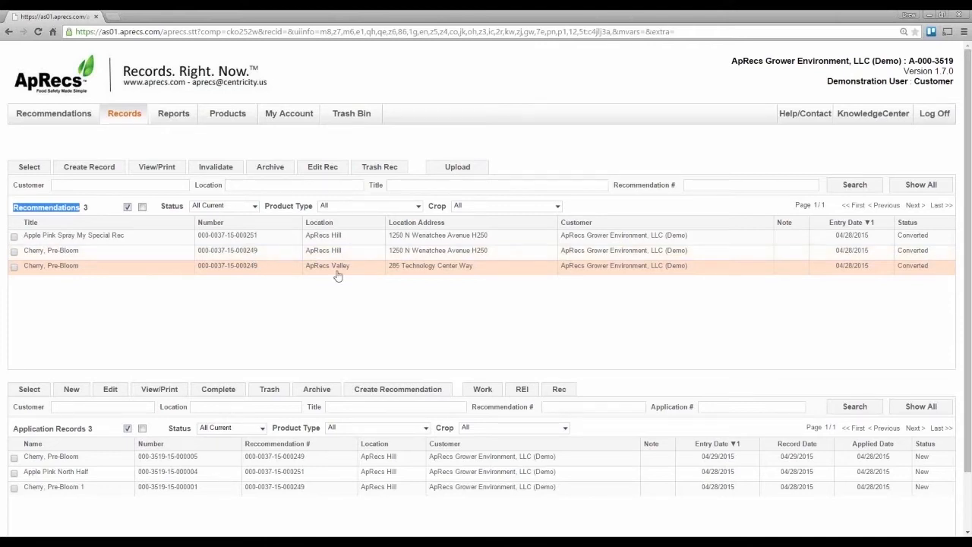
# Step: Create an application record from the Cherry, Pre-Bloom recommendation for ApRecs Valley and look over the whole form
pyautogui.click(338, 272)
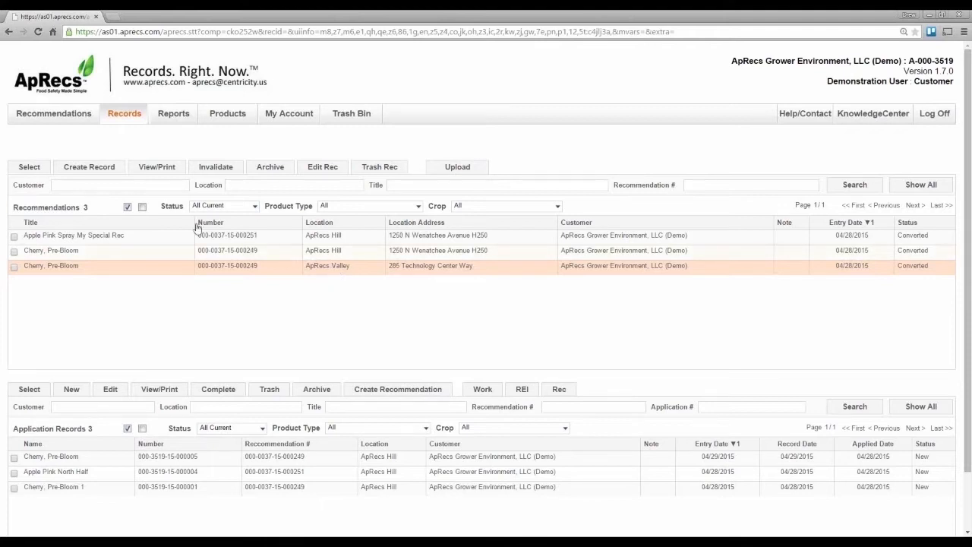
pyautogui.click(97, 174)
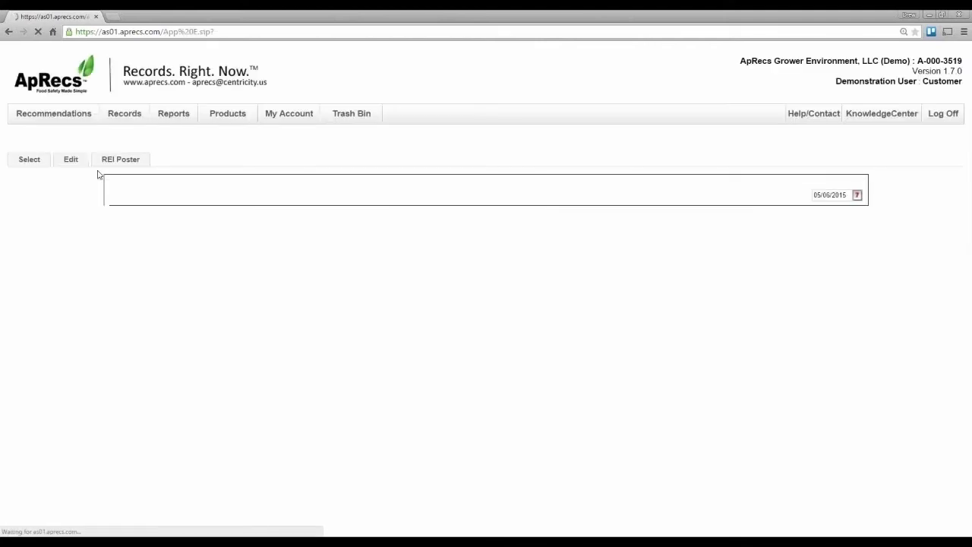
pyautogui.scroll(-6, 97, 174)
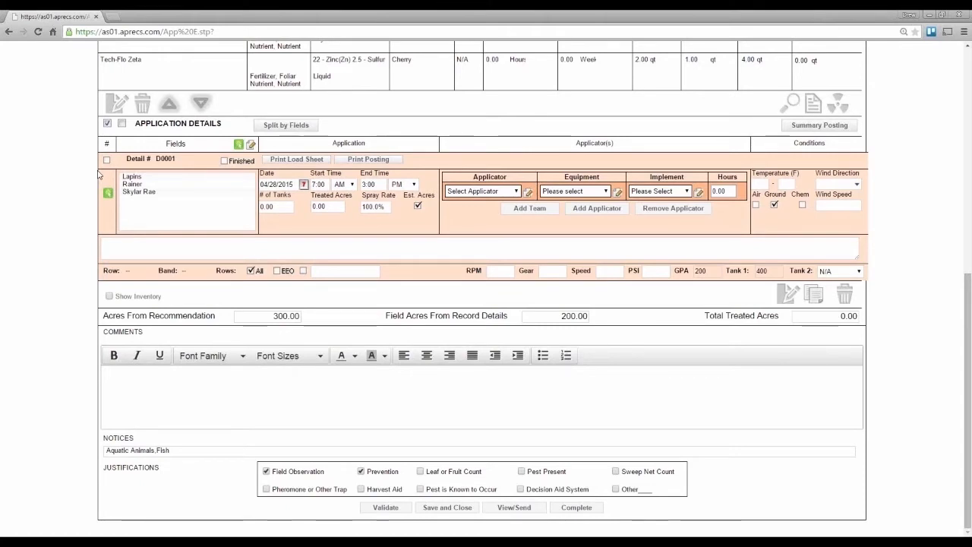
pyautogui.scroll(5, 97, 174)
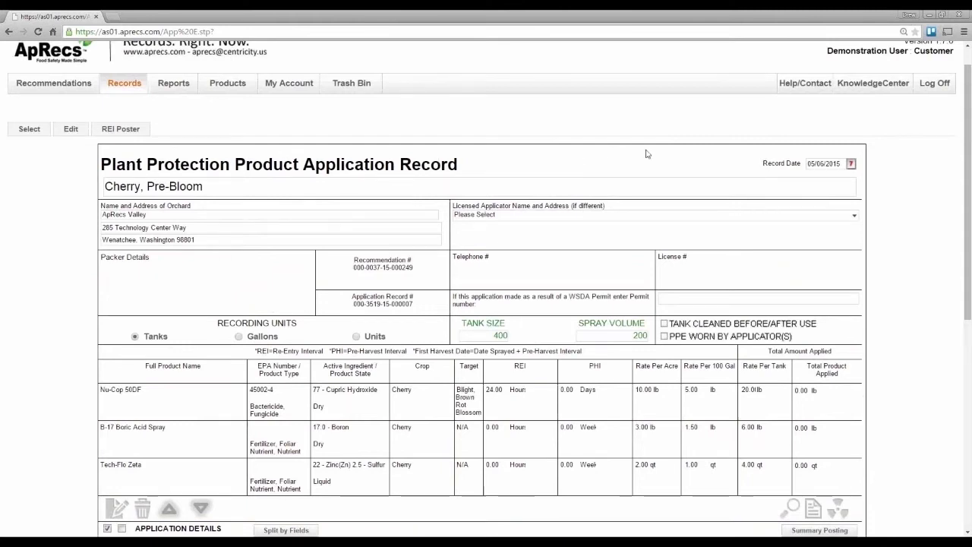
# Step: Set the record date to 05/01/2015 and extend the record title to "Cherry, Pre-Bloom Youngs"
pyautogui.click(831, 166)
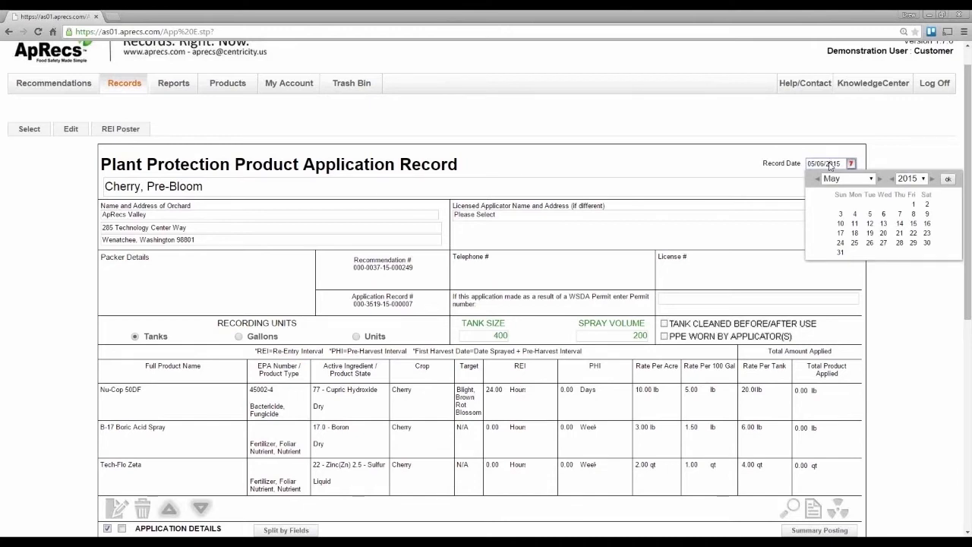
pyautogui.click(915, 204)
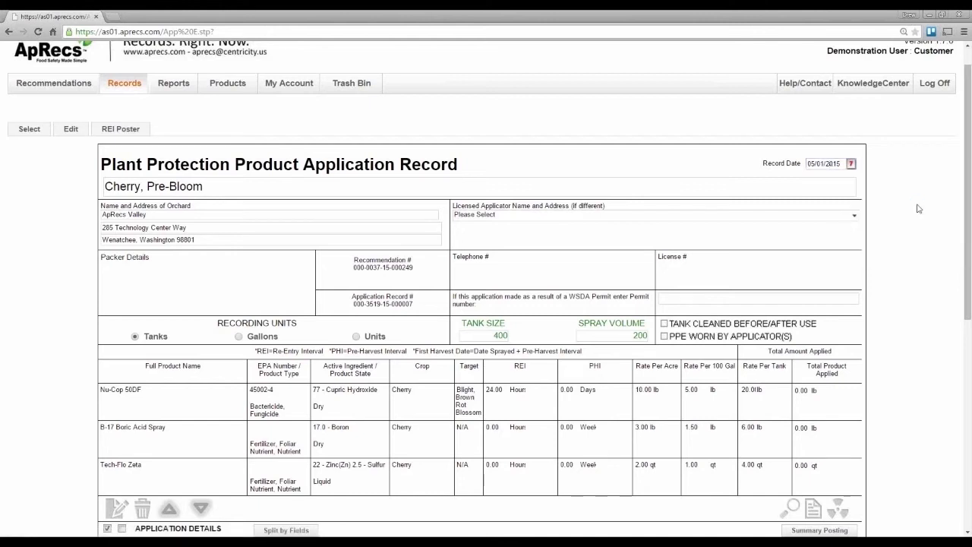
pyautogui.click(212, 187)
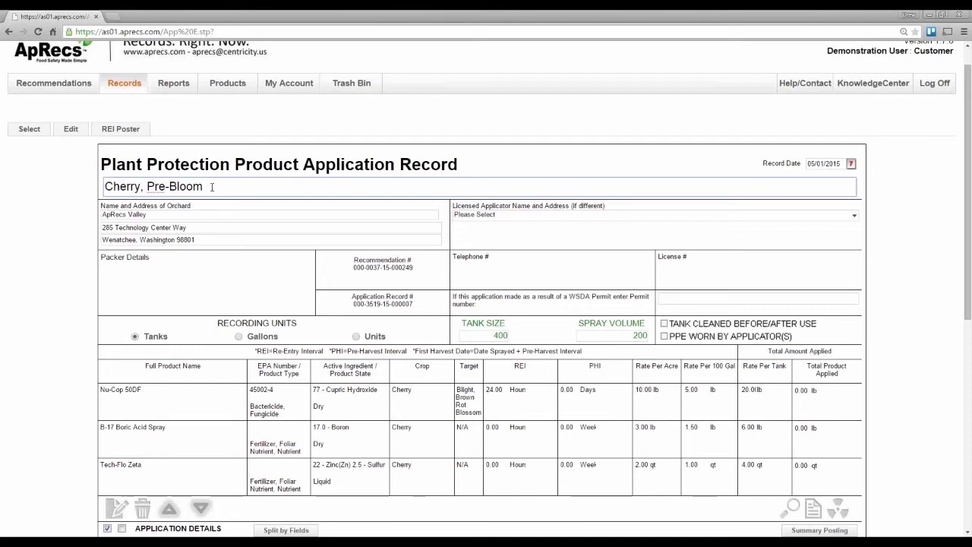
pyautogui.write('Youngs')
pyautogui.press('Tab')
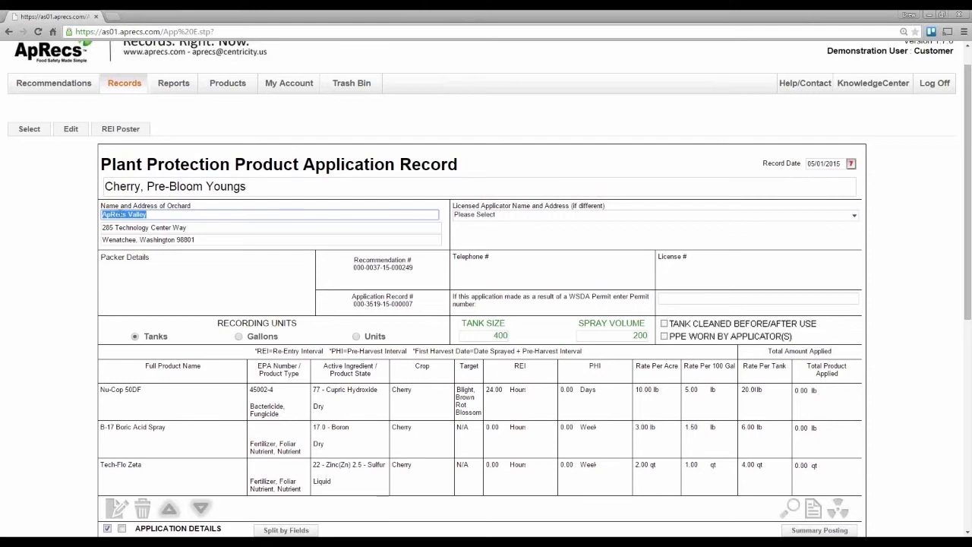
# Step: Shorten the orchard name to "ApRecs" and choose ApRecs Valley from the matching locations
pyautogui.click(147, 214)
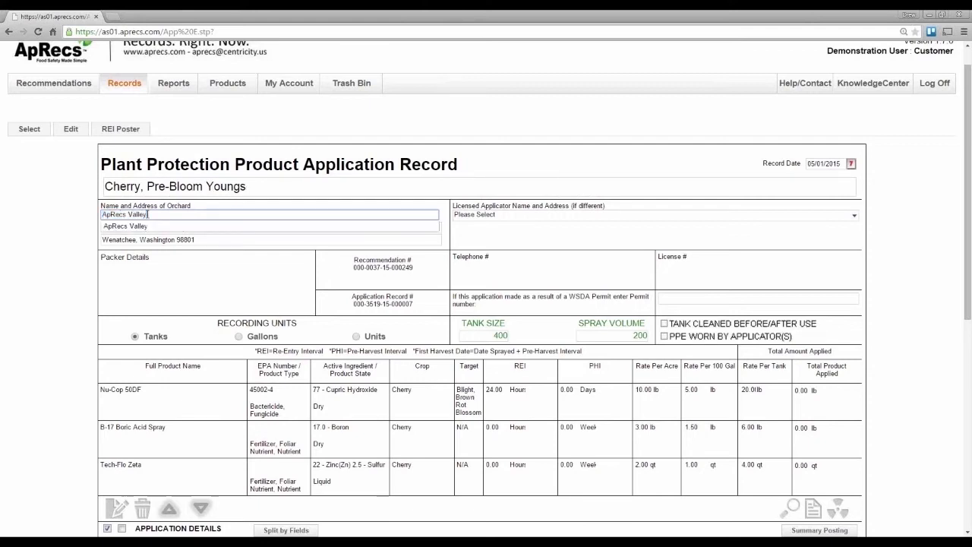
pyautogui.press('BackSpace')
pyautogui.press('BackSpace')
pyautogui.press('BackSpace')
pyautogui.press('BackSpace')
pyautogui.press('BackSpace')
pyautogui.press('BackSpace')
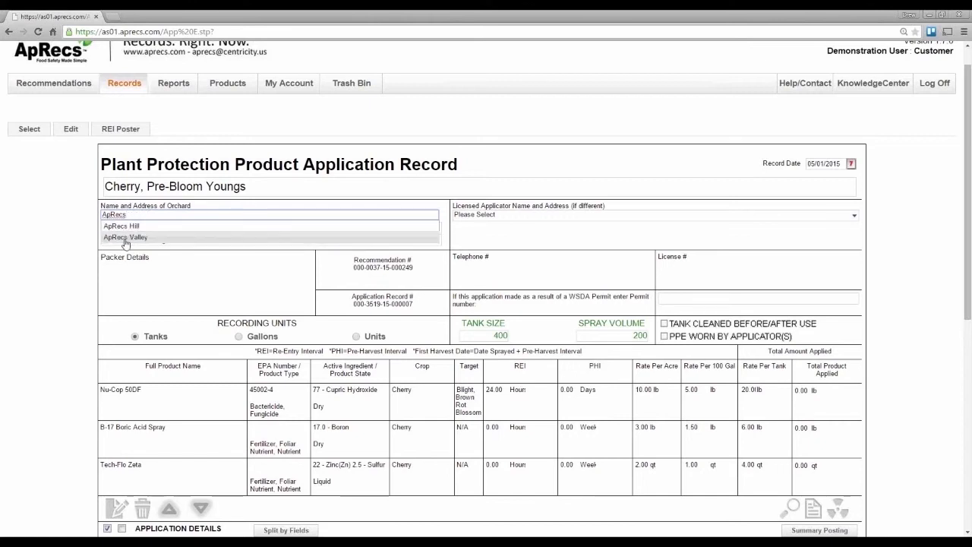
pyautogui.click(125, 239)
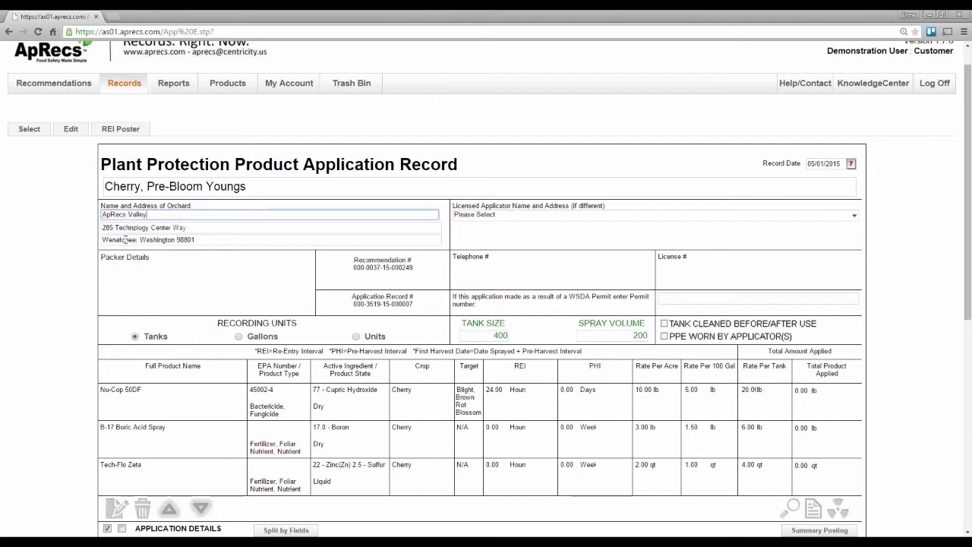
# Step: Check the licensed applicator choices, replace the orchard name with "ApRe" and pick ApRecs Valley again
pyautogui.click(476, 216)
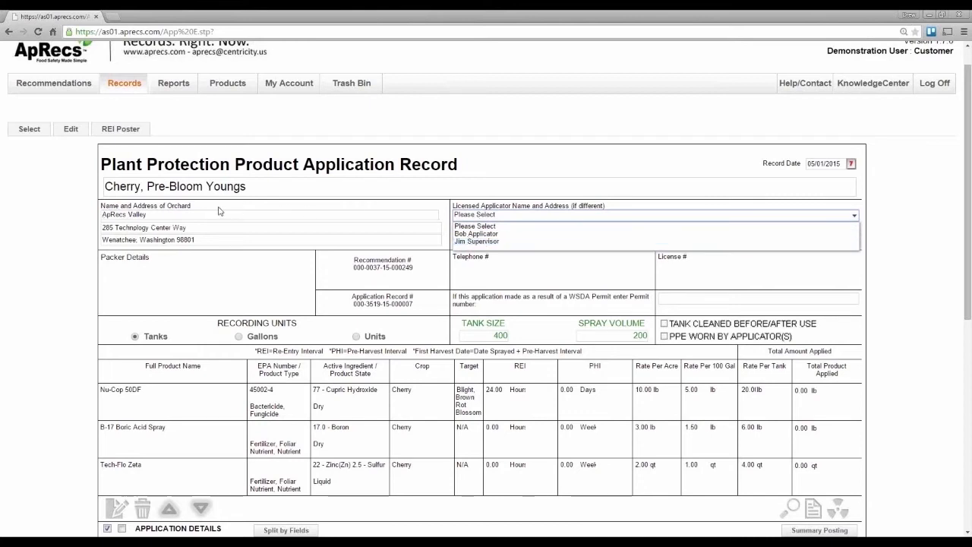
pyautogui.click(158, 214)
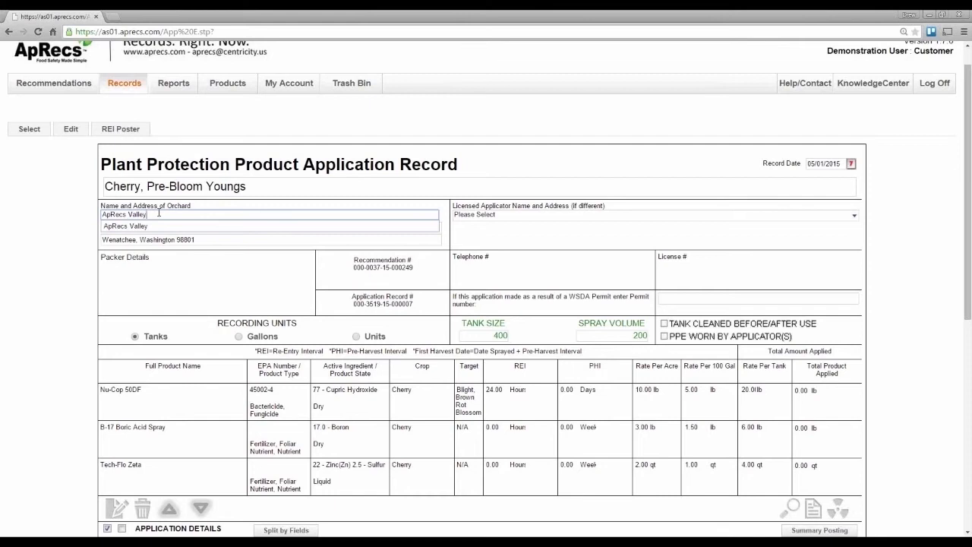
pyautogui.moveTo(159, 213); pyautogui.dragTo(40, 222)
pyautogui.write('ApRe')
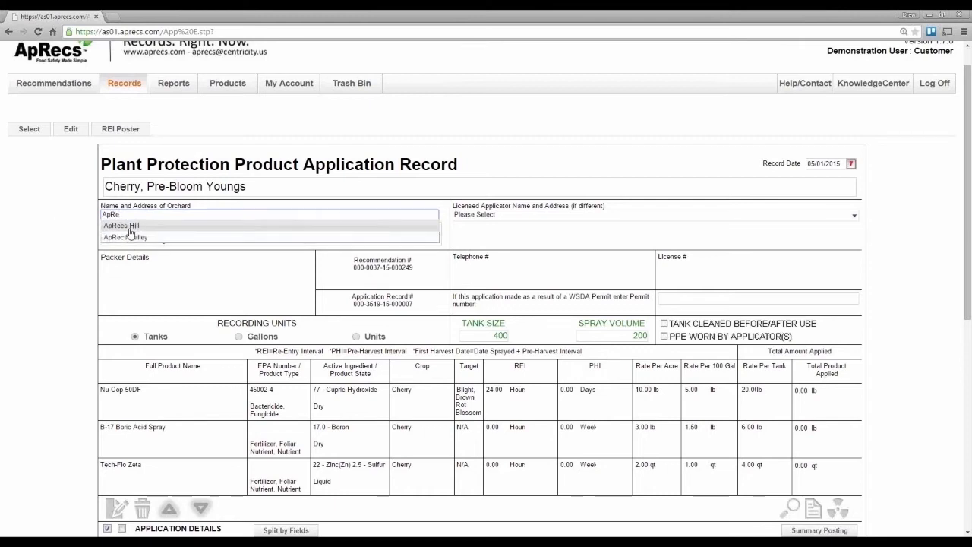
pyautogui.click(135, 237)
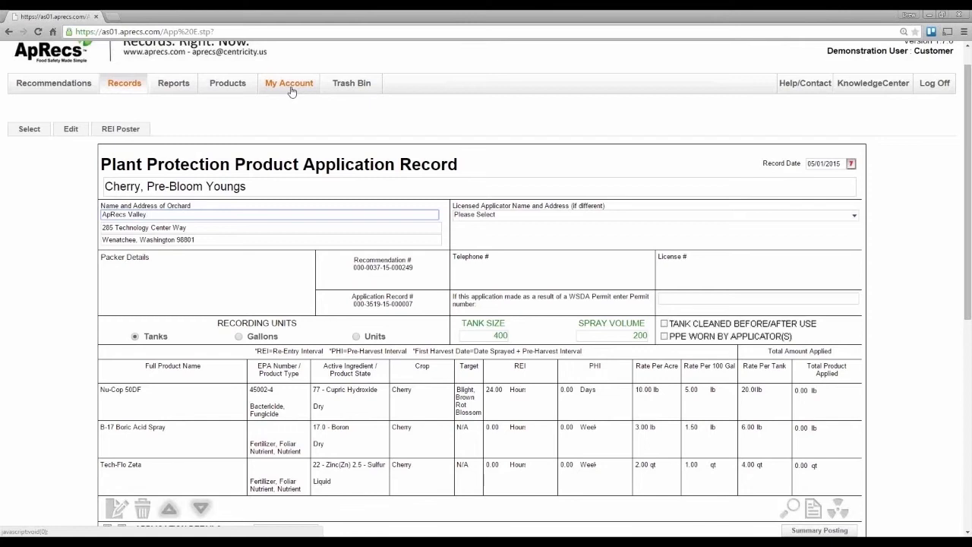
# Step: Select the supervisor as the licensed applicator and change the recording units to Gallons
pyautogui.click(506, 215)
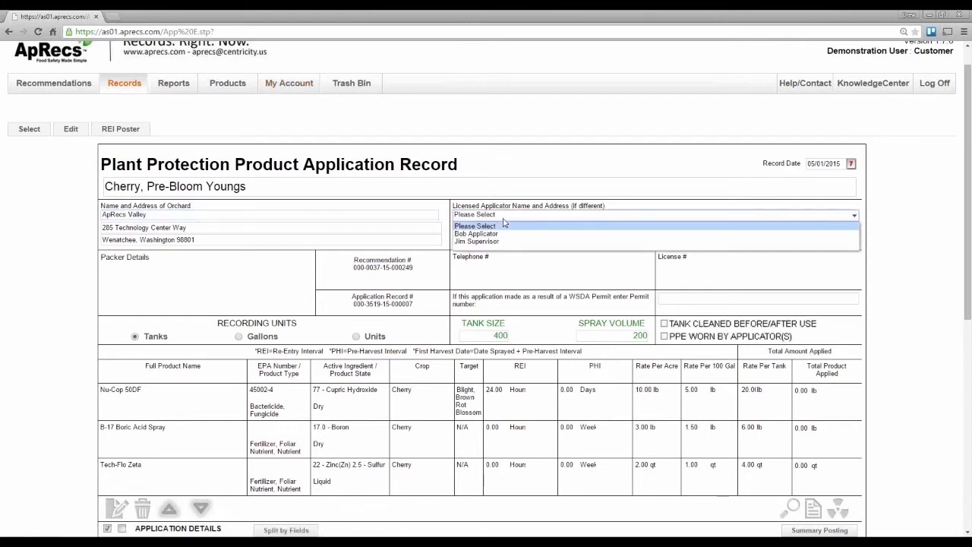
pyautogui.click(504, 242)
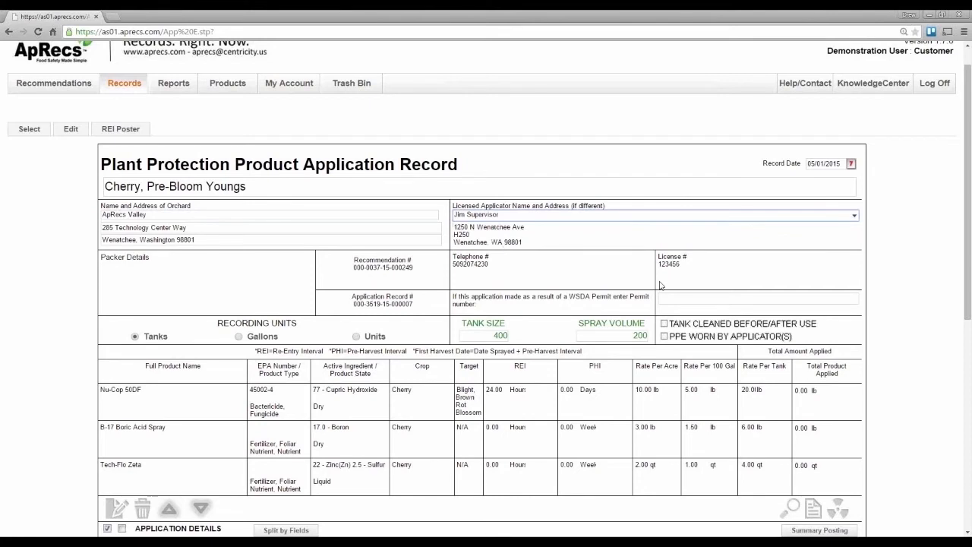
pyautogui.scroll(-3, 661, 285)
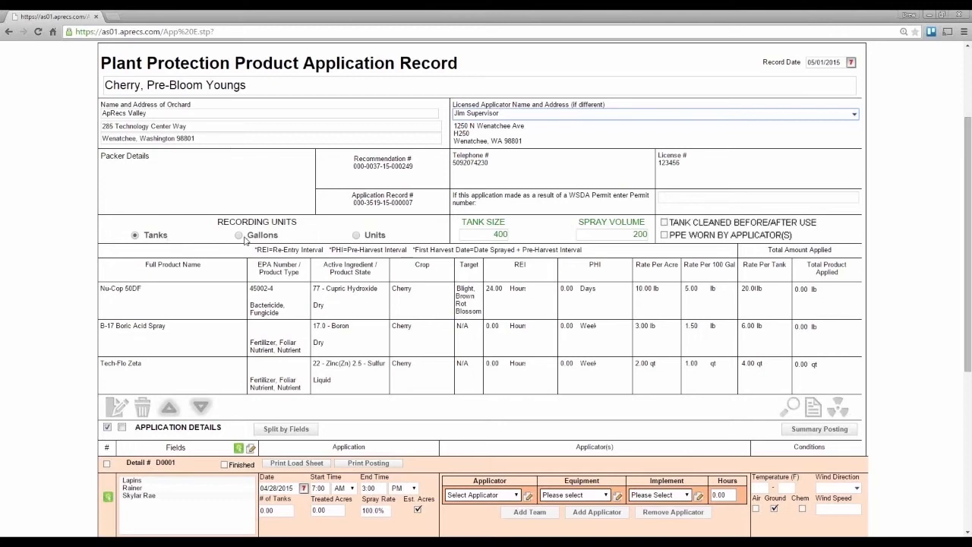
pyautogui.doubleClick(283, 499)
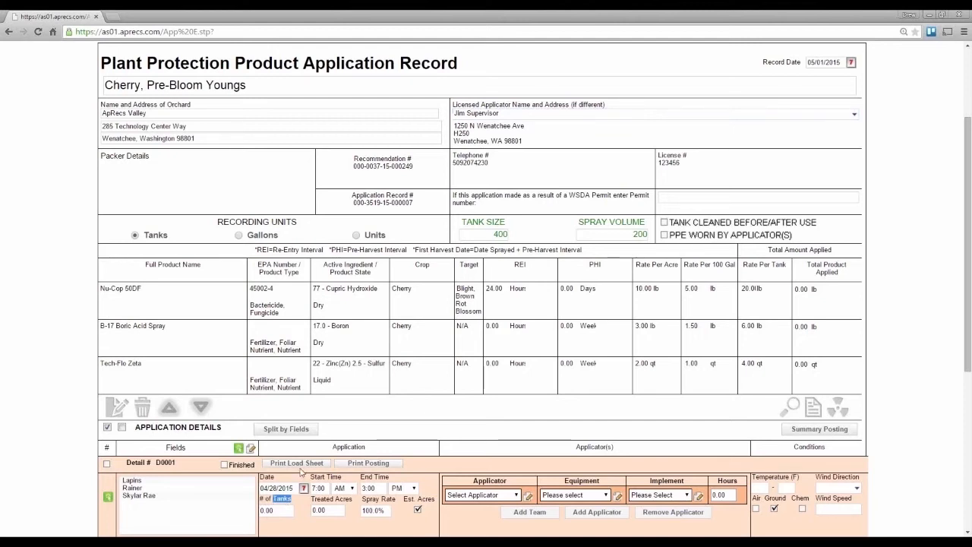
pyautogui.click(240, 235)
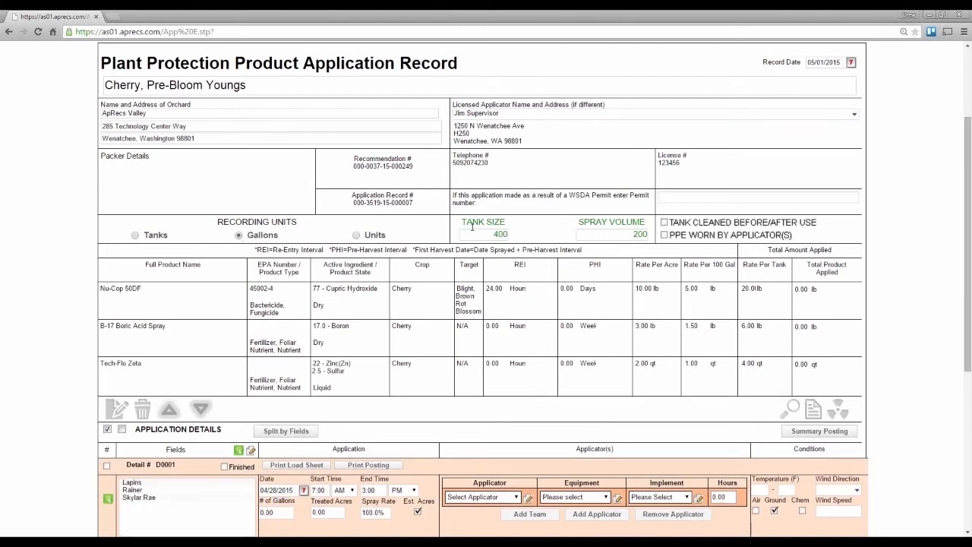
# Step: Try a tank size of 300 for the record and set it back to 400
pyautogui.click(606, 236)
pyautogui.hotkey('shift', 'Tab')
pyautogui.write('300')
pyautogui.press('Tab')
pyautogui.hotkey('shift', 'Tab')
pyautogui.write('400')
pyautogui.press('Tab')
# Step: Open the Nu-Cop 50DF product row for editing and read through its specimen label
pyautogui.scroll(-3, 68, 308)
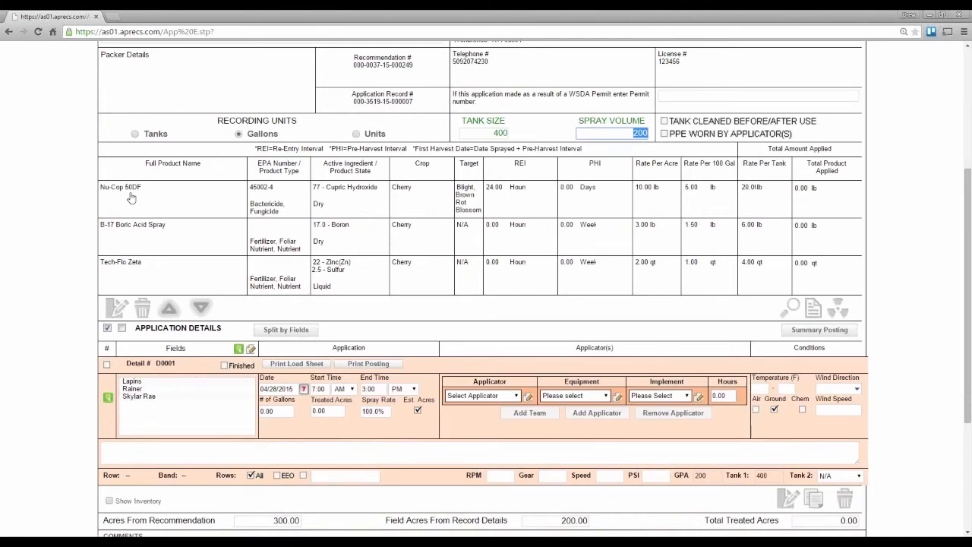
pyautogui.click(658, 198)
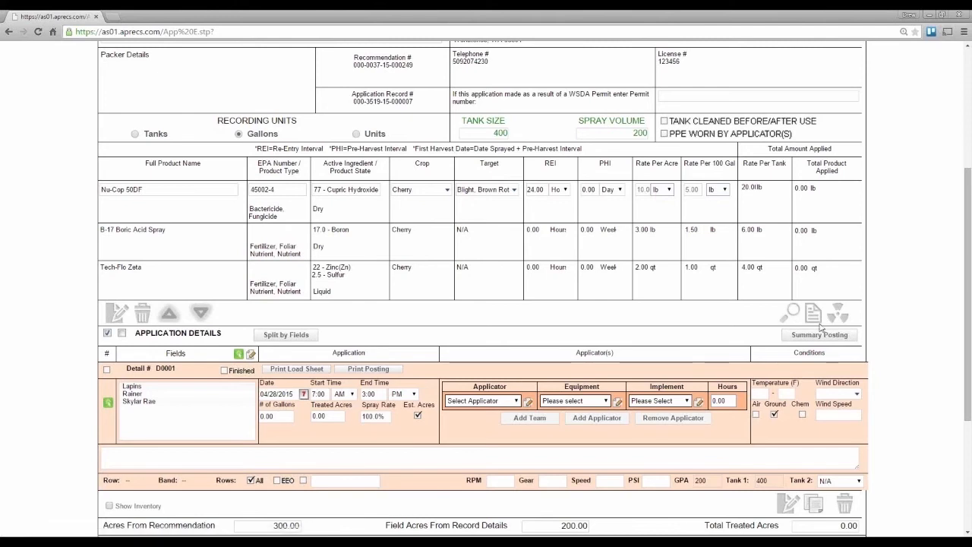
pyautogui.click(813, 313)
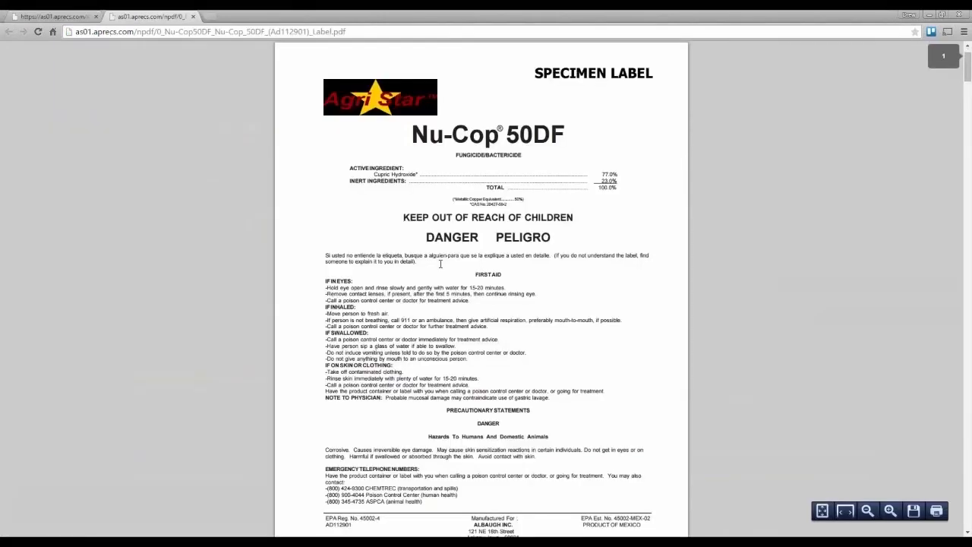
pyautogui.scroll(-10, 440, 263)
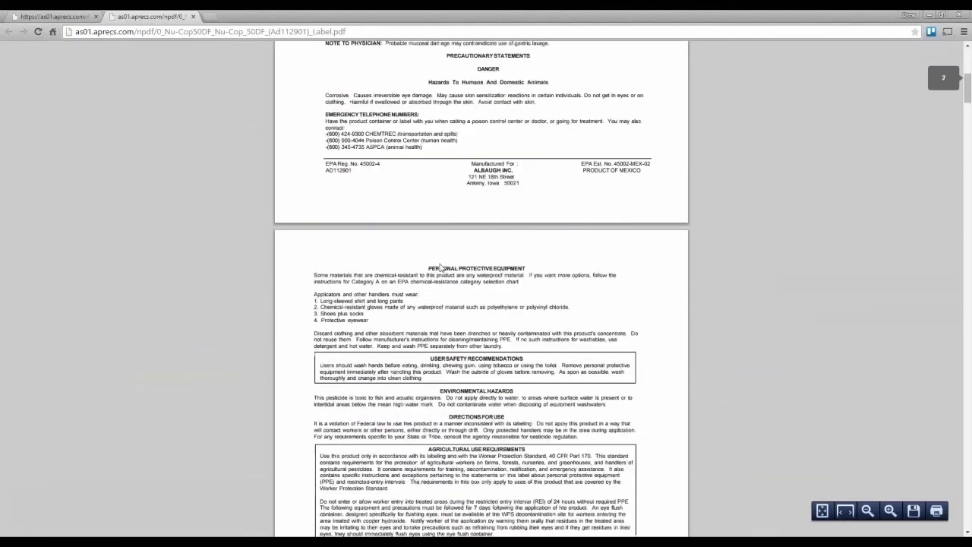
pyautogui.scroll(-10, 441, 268)
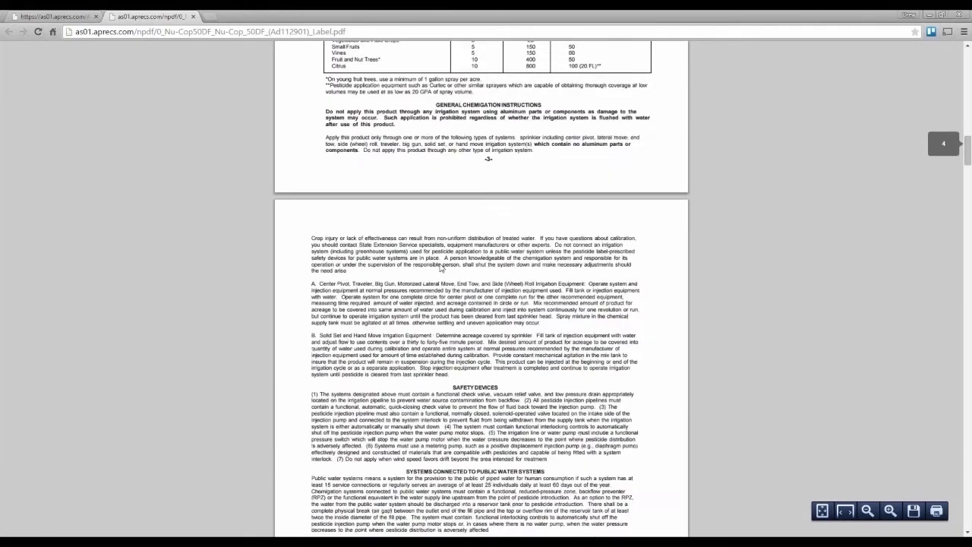
pyautogui.click(194, 17)
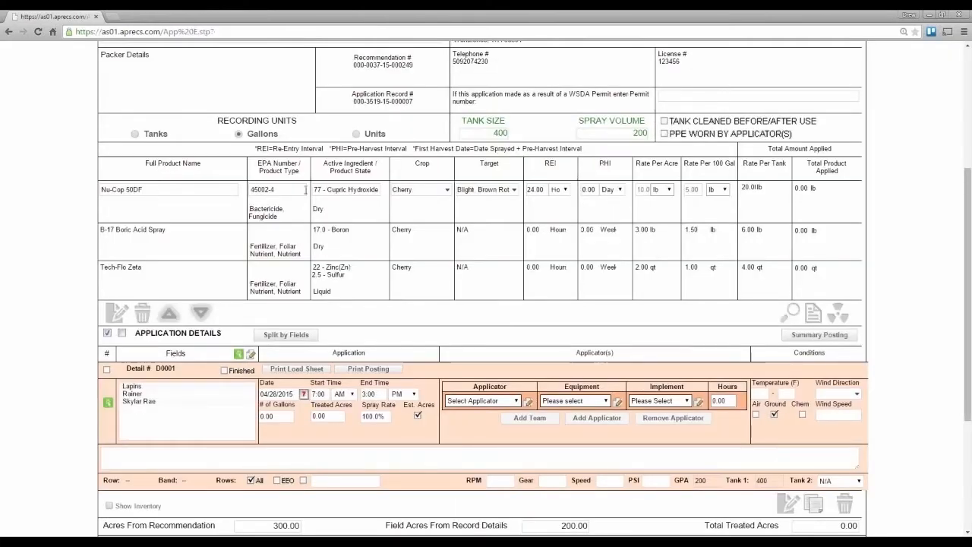
# Step: Try to set the Nu-Cop 50DF rate per acre to 88 lb
pyautogui.click(644, 189)
pyautogui.write('88')
pyautogui.press('Tab')
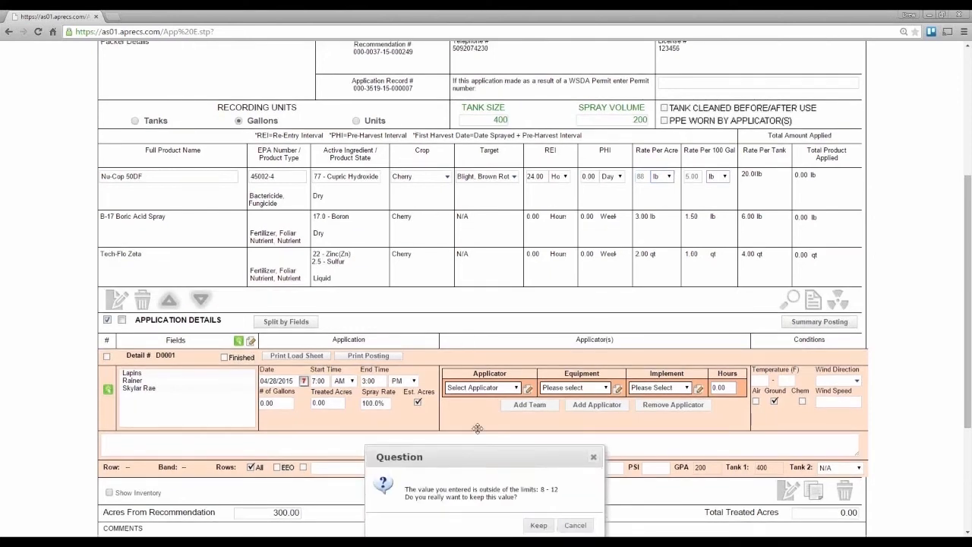
pyautogui.moveTo(478, 428); pyautogui.dragTo(513, 157)
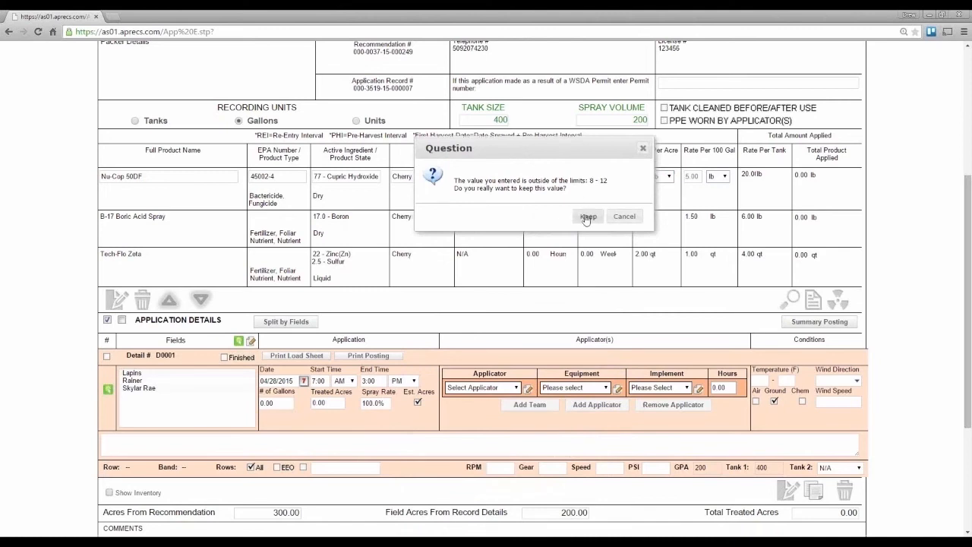
pyautogui.click(623, 217)
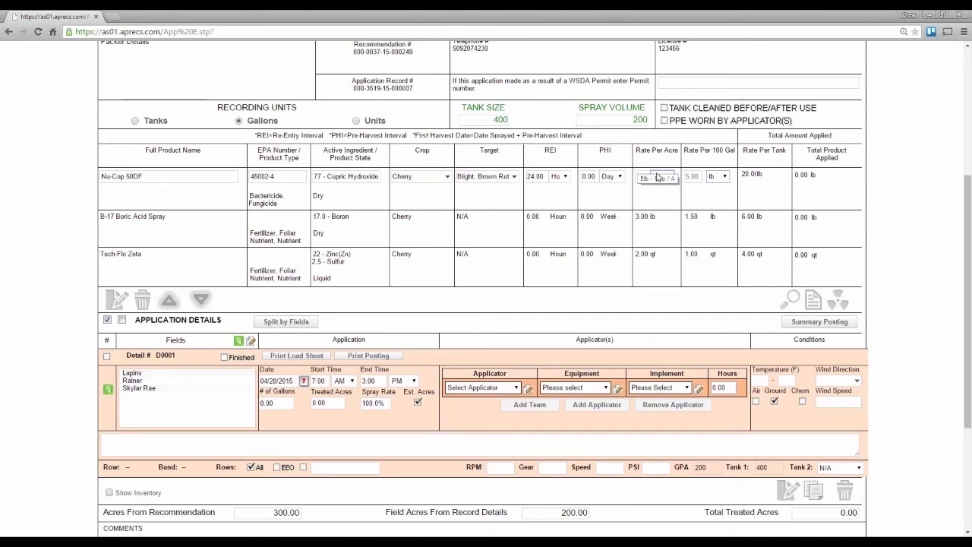
# Step: Set the Nu-Cop 50DF rate per 100 gallons to 4 lb
pyautogui.click(692, 177)
pyautogui.write('4')
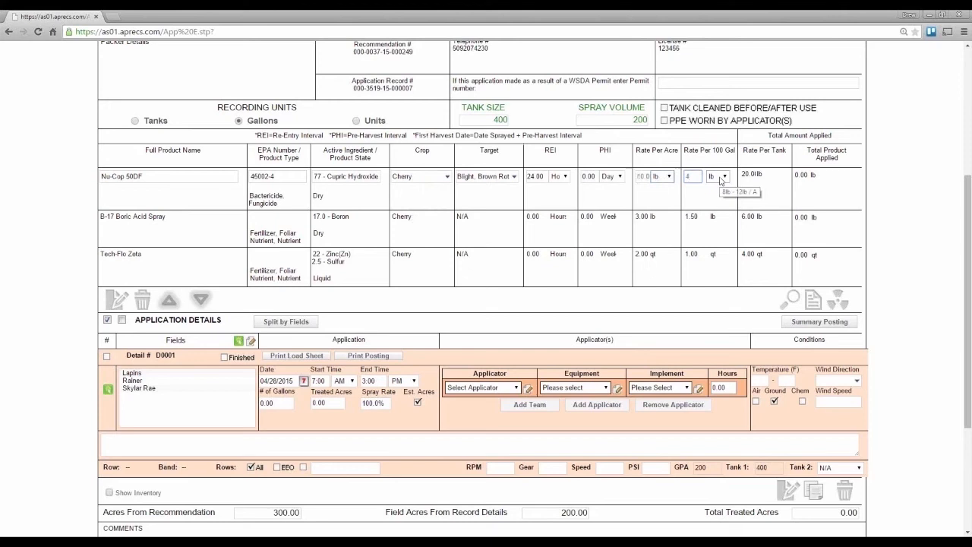
pyautogui.press('Tab')
# Step: Add Bio-90 as a new product row in the application record and remove that product again
pyautogui.click(118, 303)
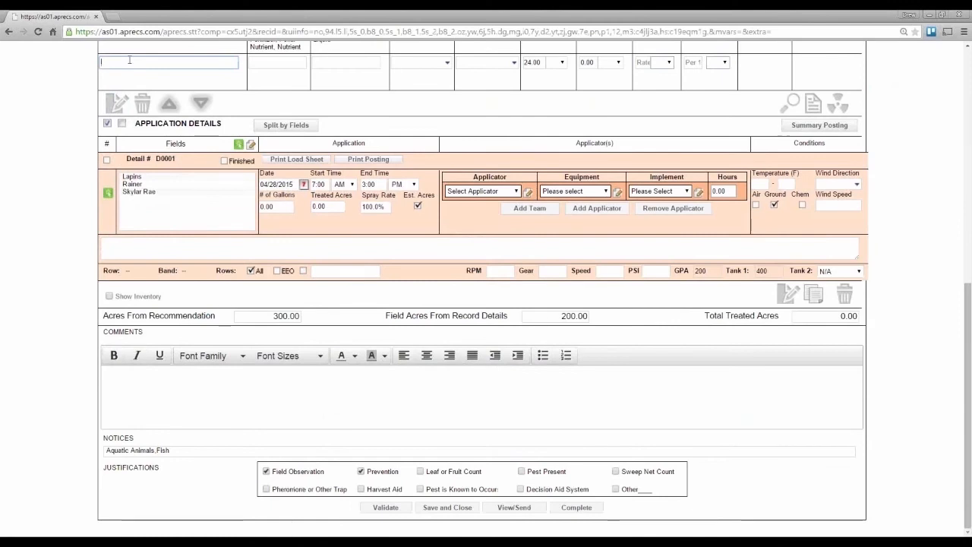
pyautogui.write('Bio')
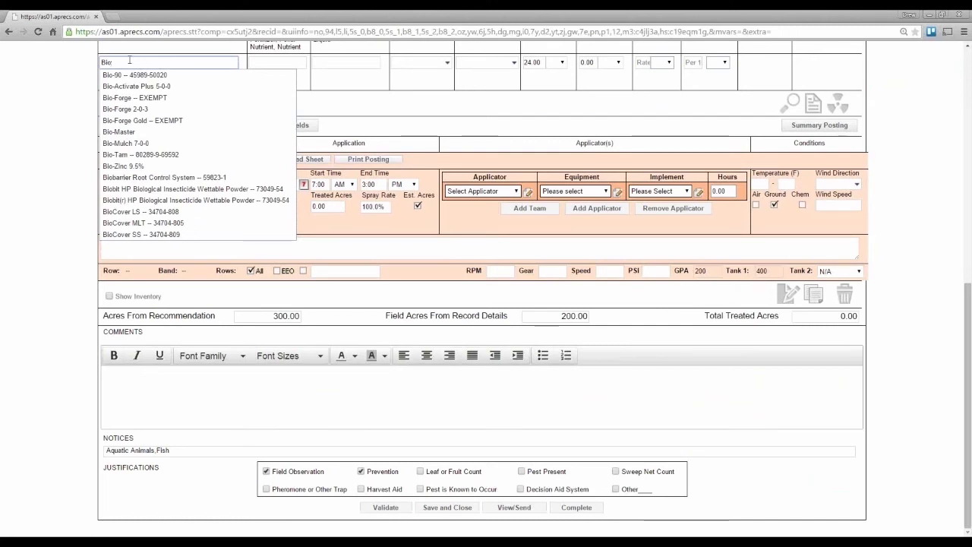
pyautogui.click(131, 74)
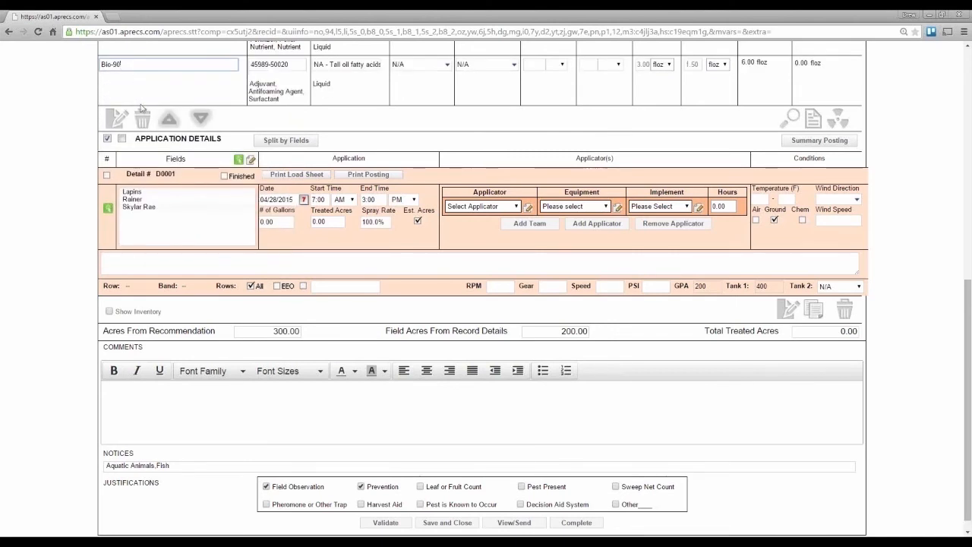
pyautogui.click(142, 119)
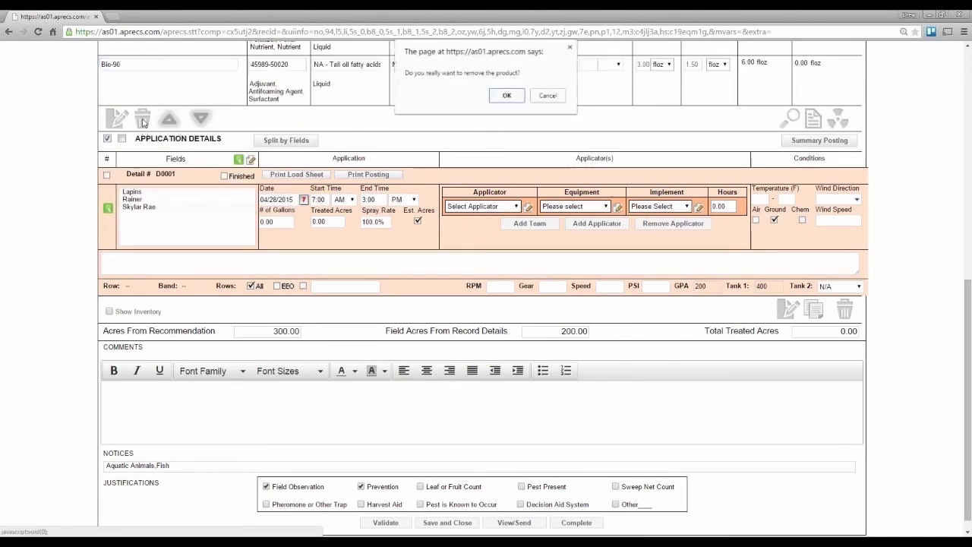
pyautogui.click(506, 96)
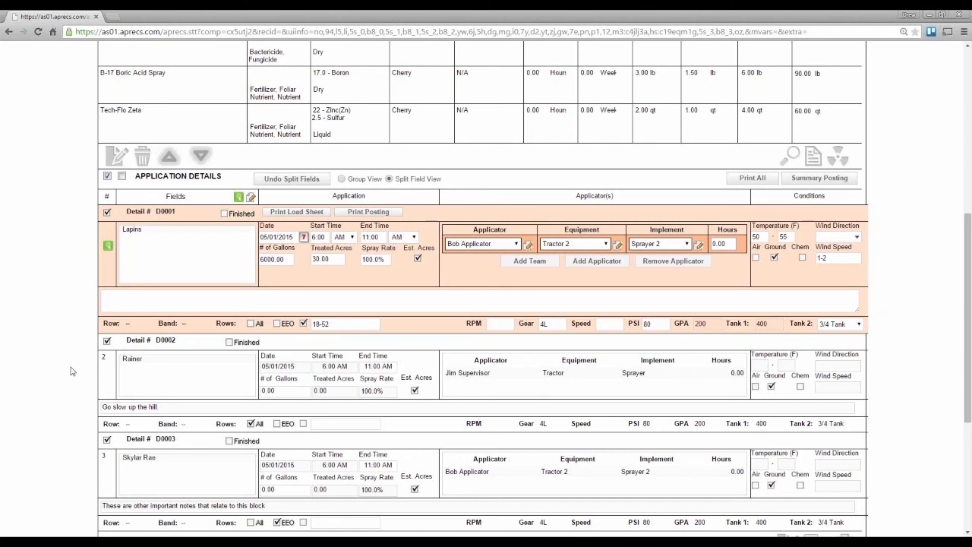
# Step: Open the help and contact form and start a support question
pyautogui.scroll(5, 70, 371)
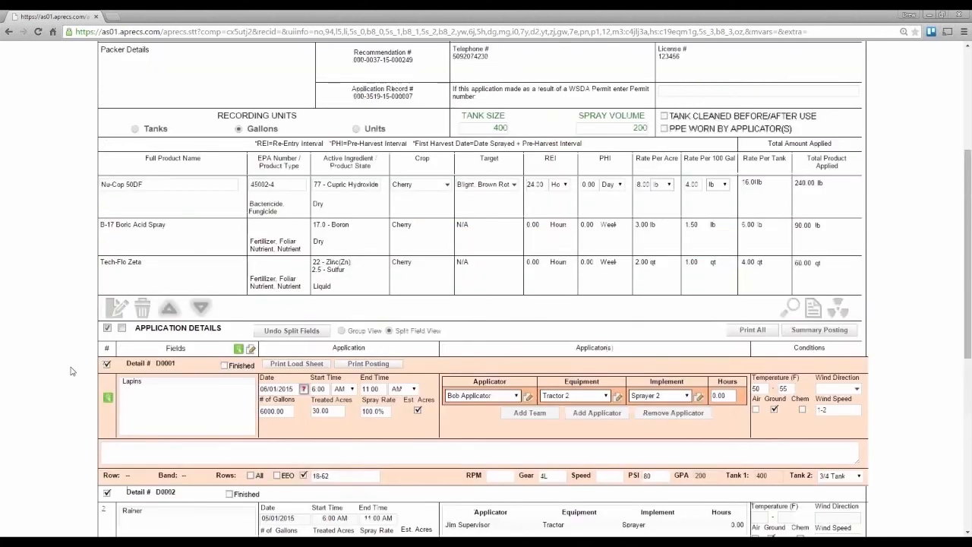
pyautogui.click(806, 114)
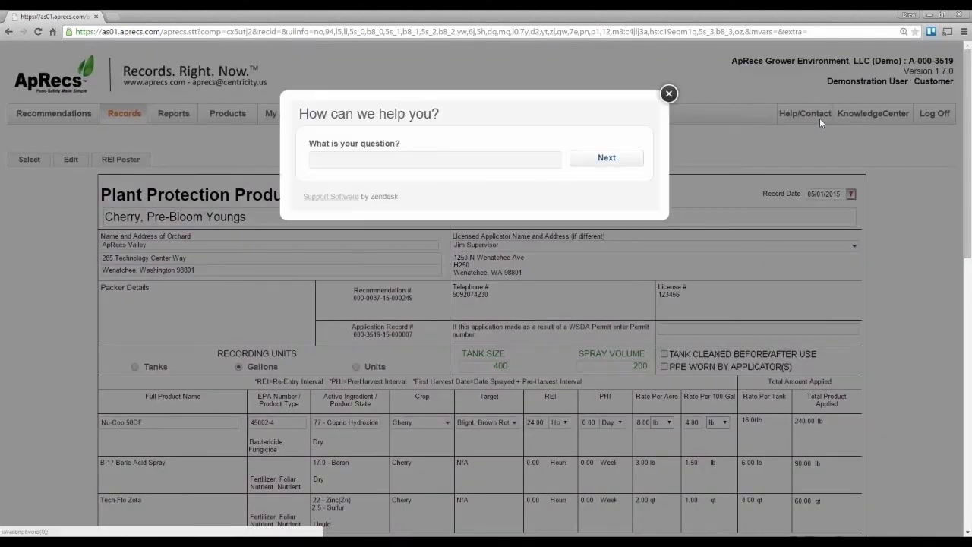
pyautogui.click(503, 161)
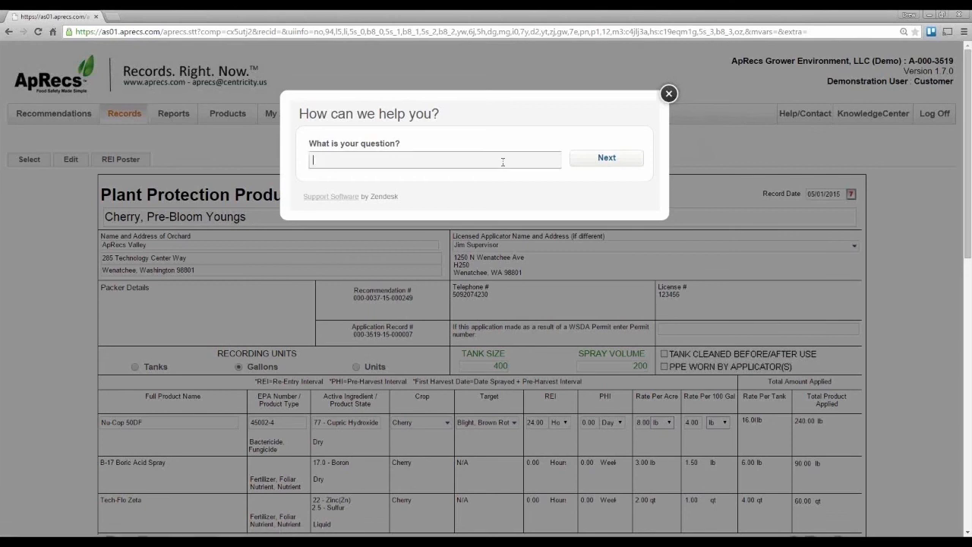